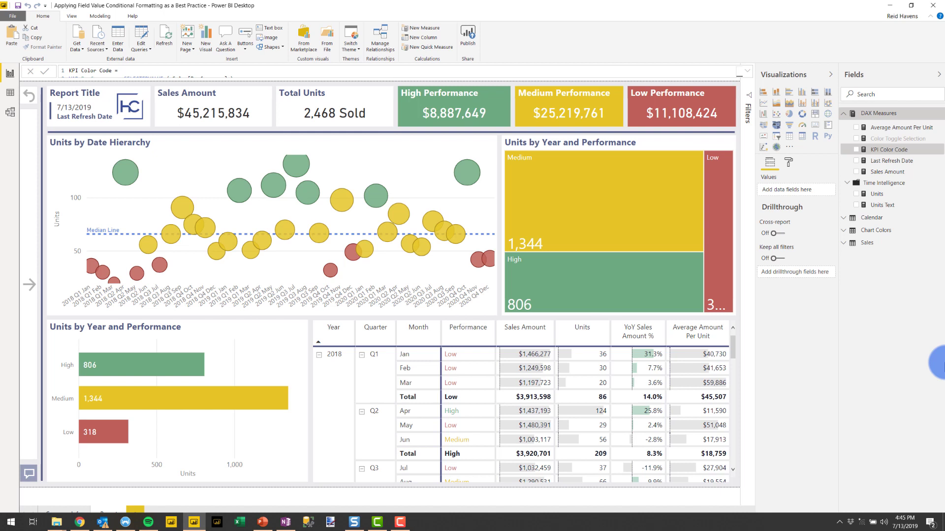
Step: Inspect the Sales table's distinct Performance values in Data view, then return to the report page
click(6, 94)
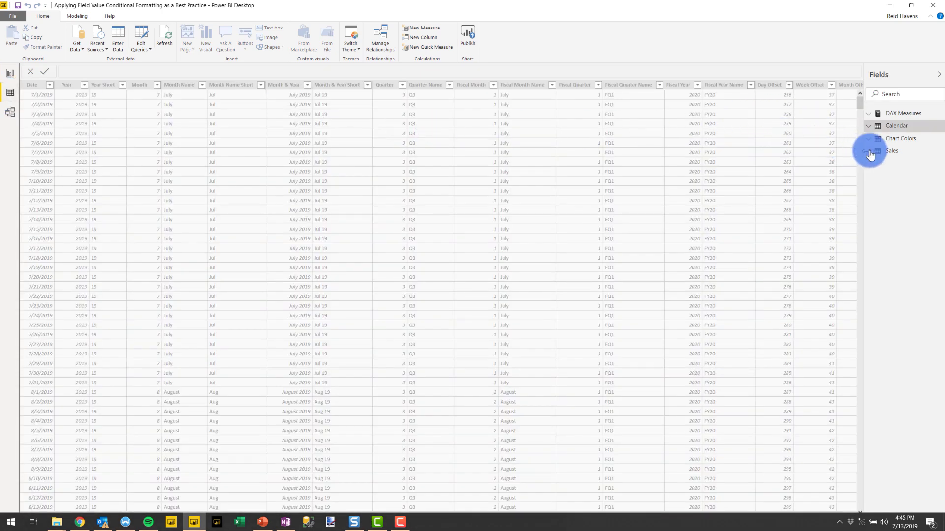
click(870, 153)
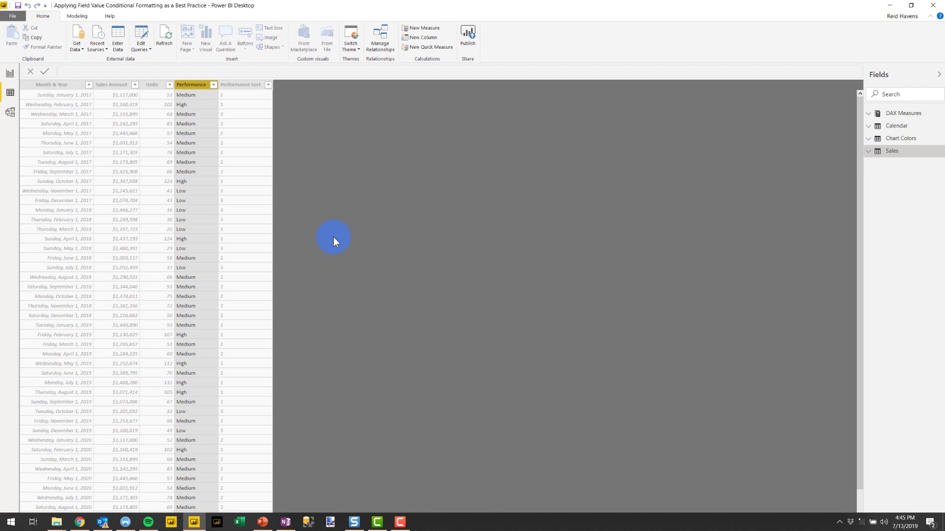
click(213, 85)
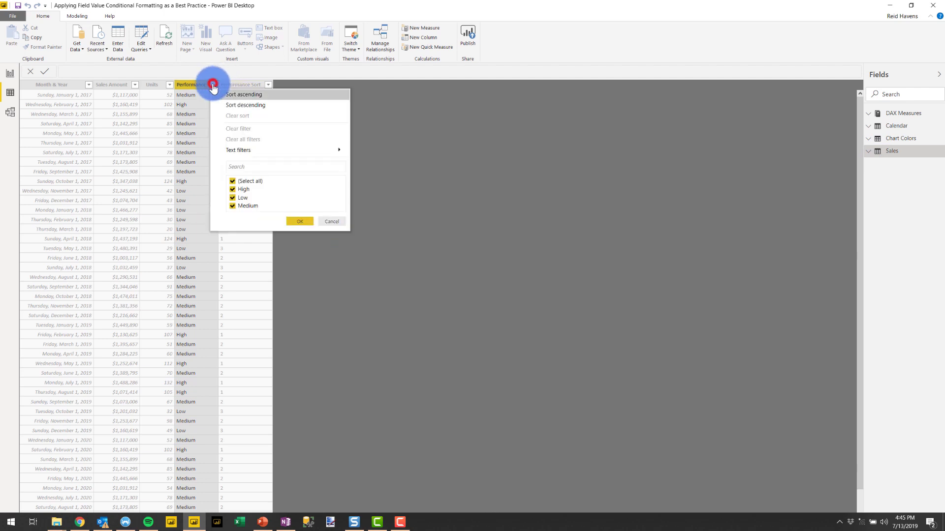
click(213, 85)
click(213, 85)
click(11, 75)
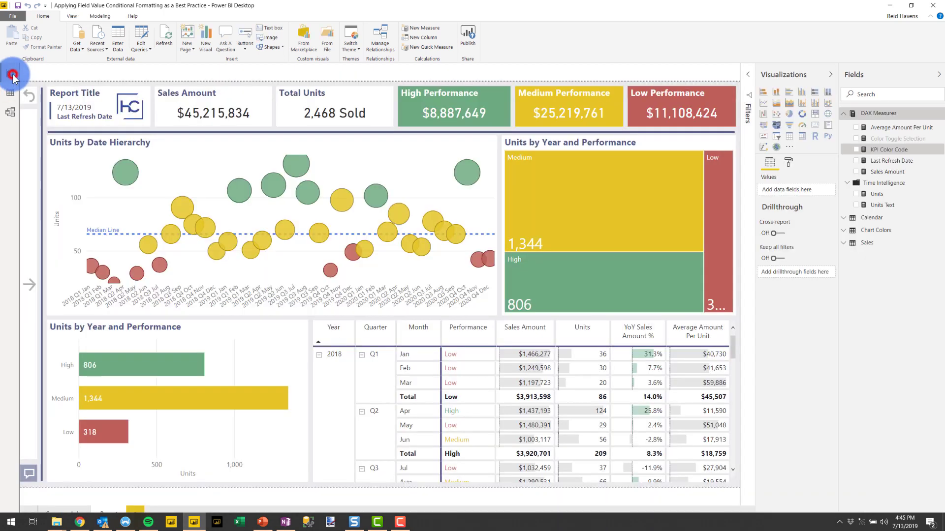
Step: Expand the KPI Color Code formula and highlight the Performance variable and the High code #33AE81
click(893, 153)
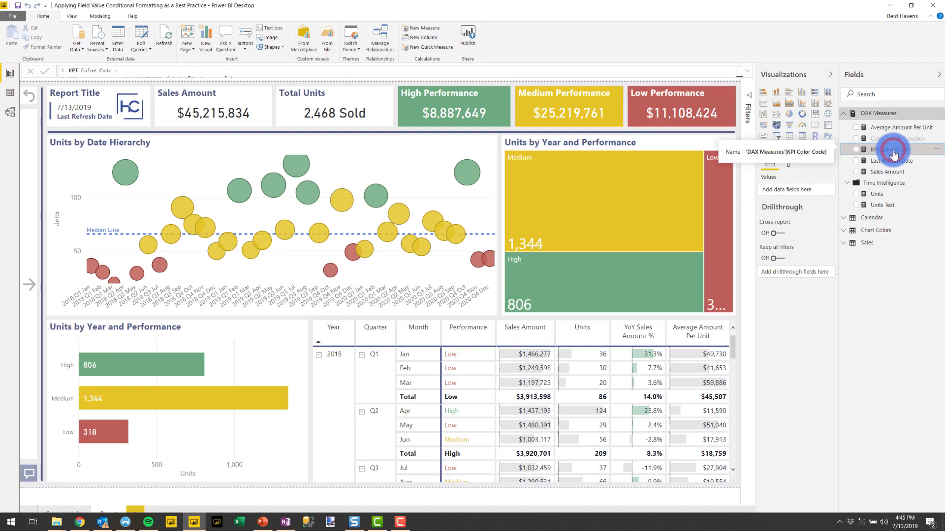
click(751, 76)
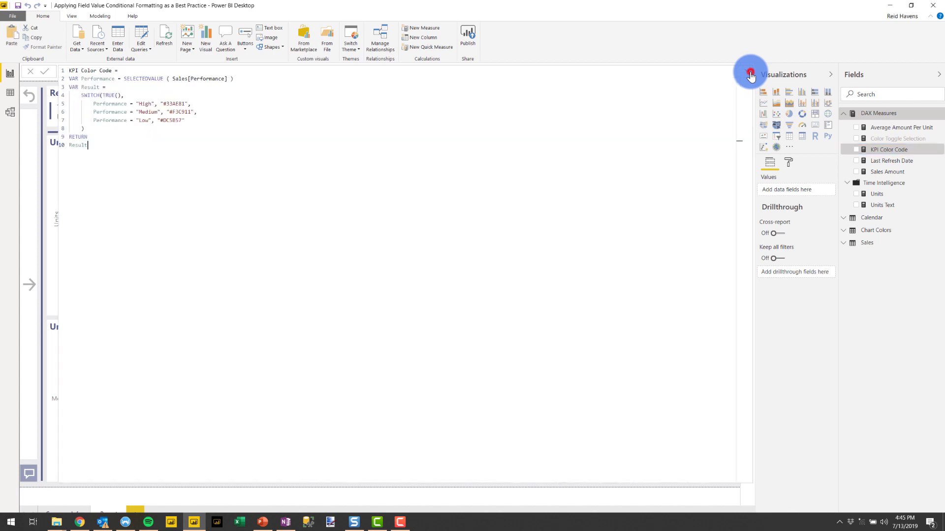
click(131, 148)
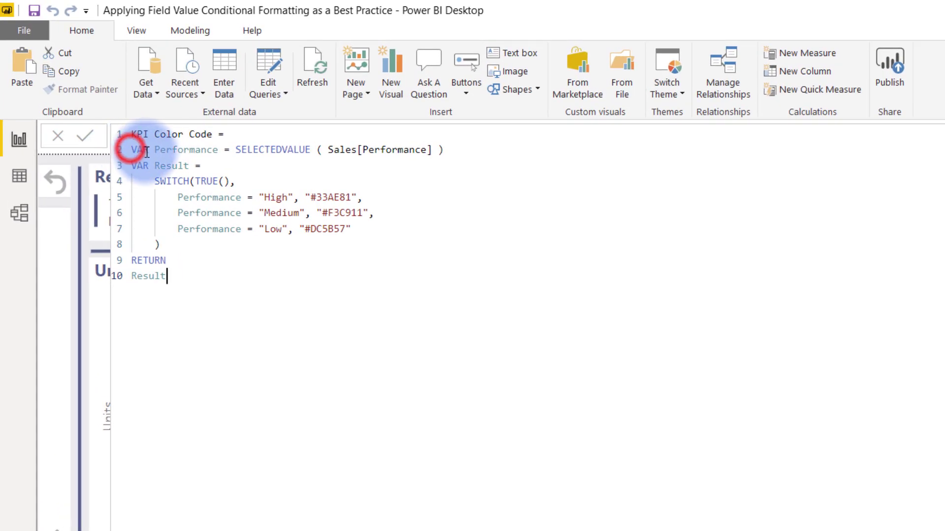
drag(445, 149, 153, 151)
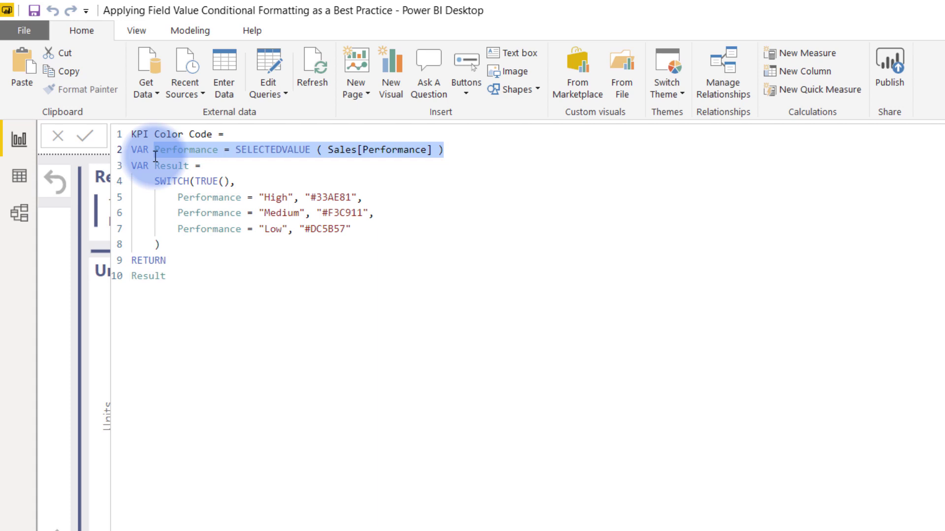
click(216, 197)
click(273, 198)
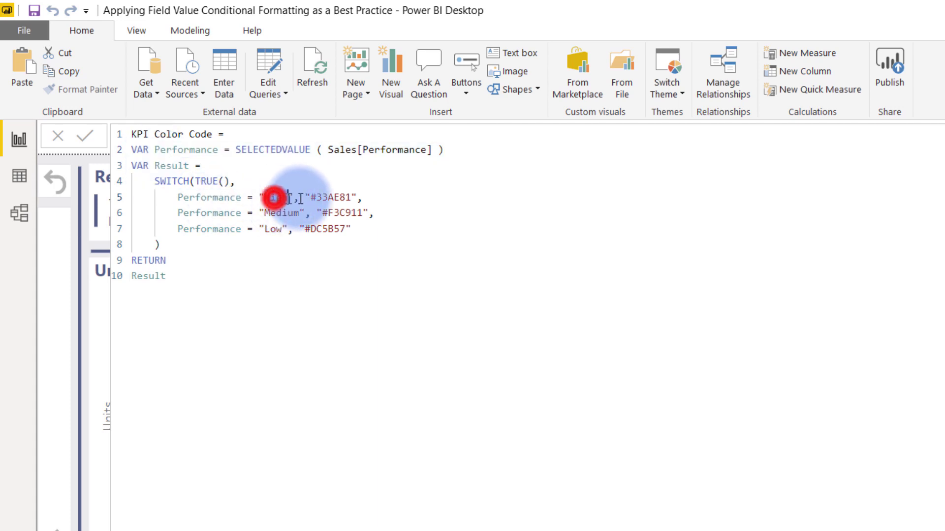
double_click(331, 196)
Step: Highlight the Medium (#F3C911) and Low (#DC5B57) conditions, then collapse the formula bar
double_click(279, 214)
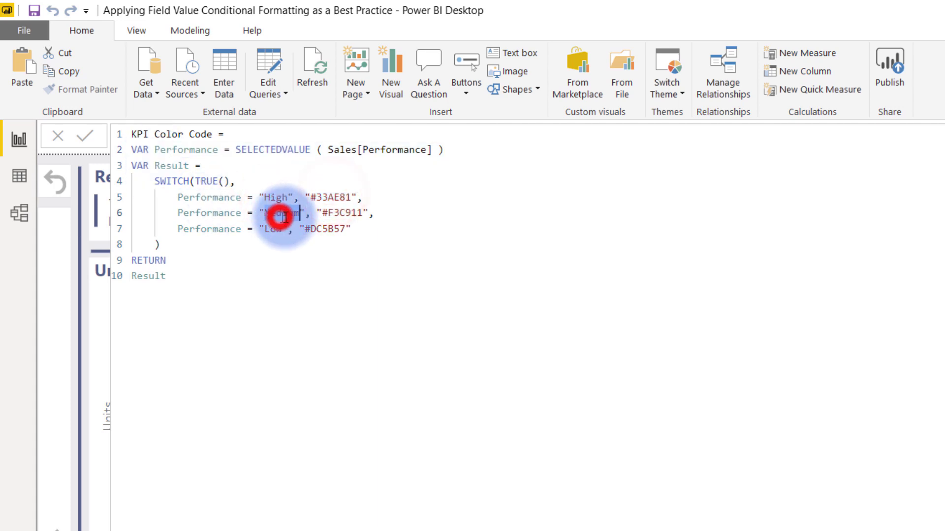
double_click(345, 213)
double_click(270, 228)
double_click(317, 229)
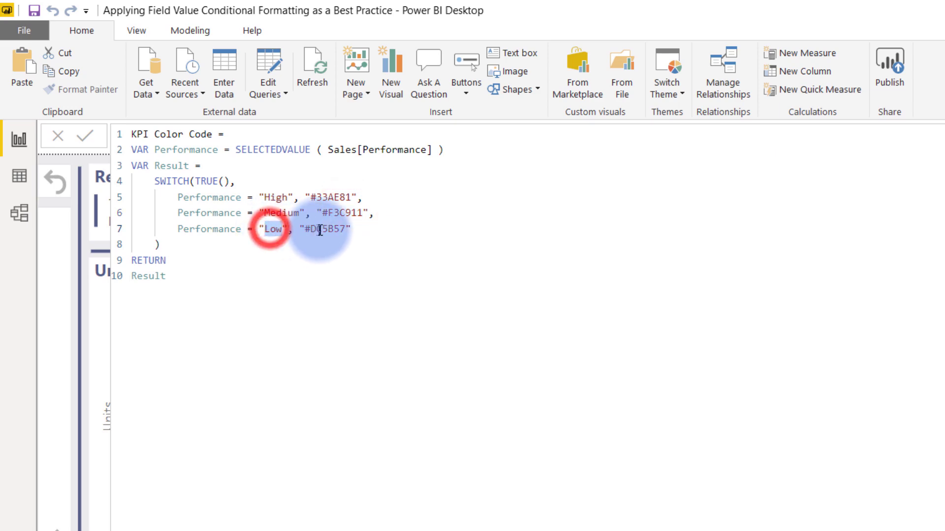
click(319, 230)
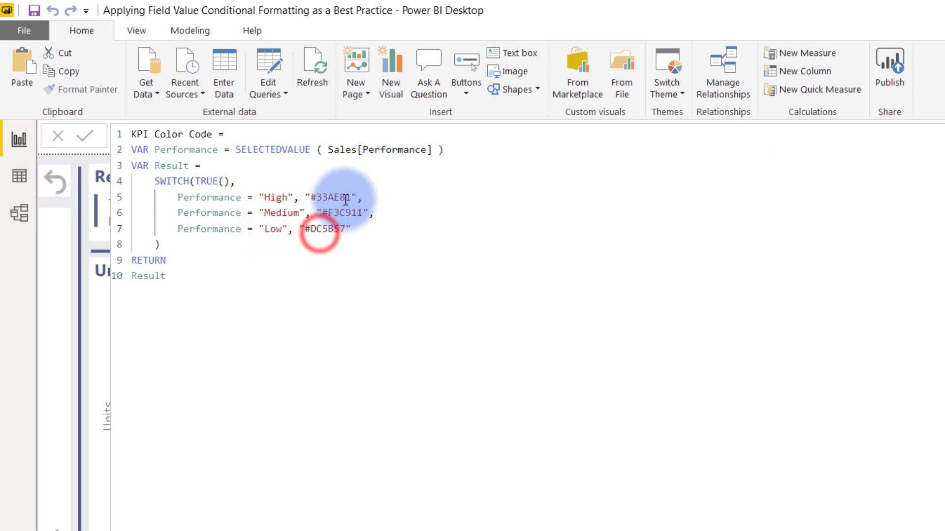
click(917, 14)
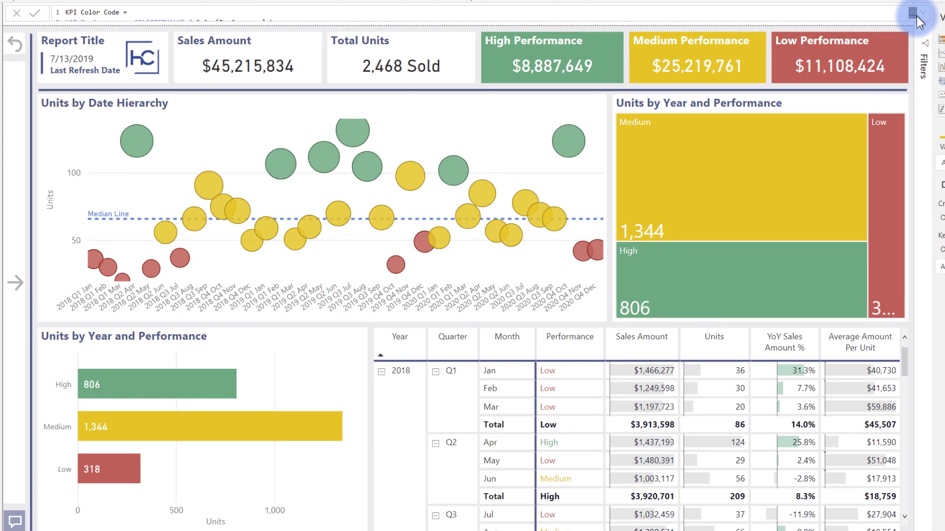
Step: Delete the 8 from the High colour code #33AE81 on line 5 and apply the measure
click(917, 15)
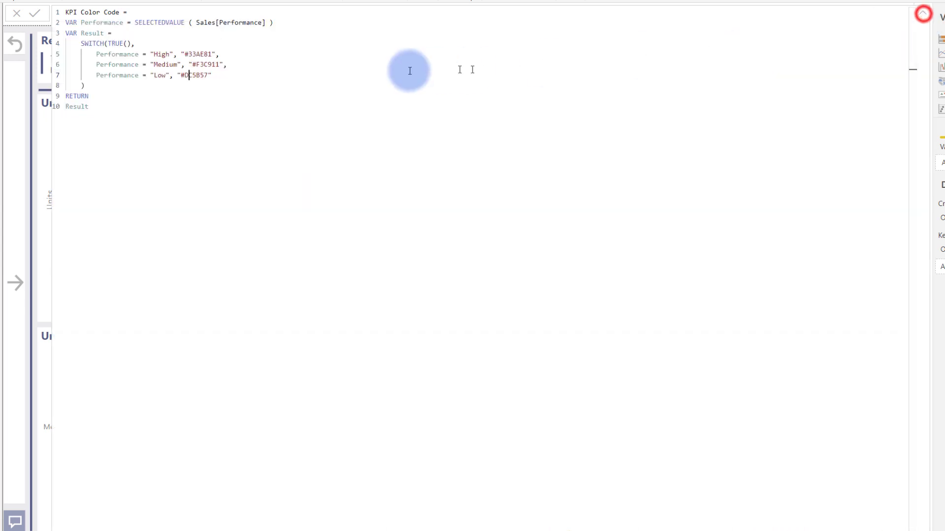
click(208, 54)
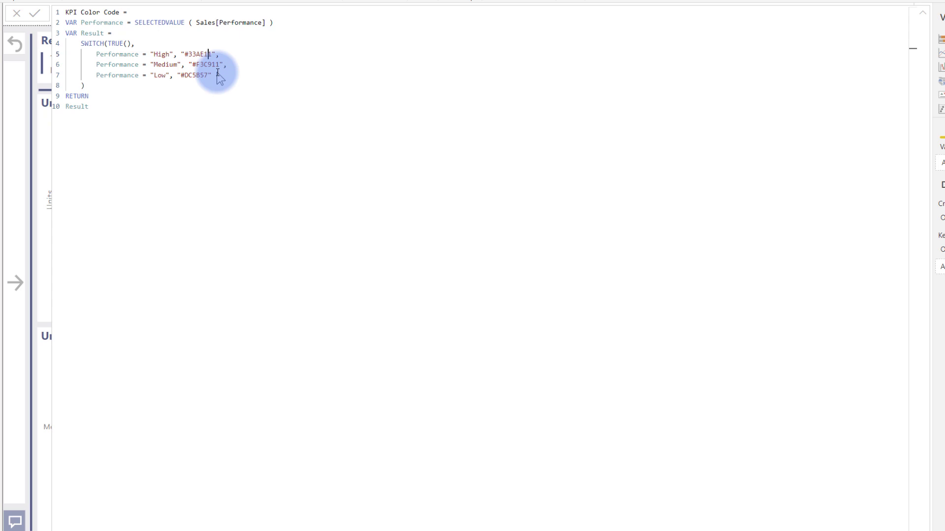
click(923, 15)
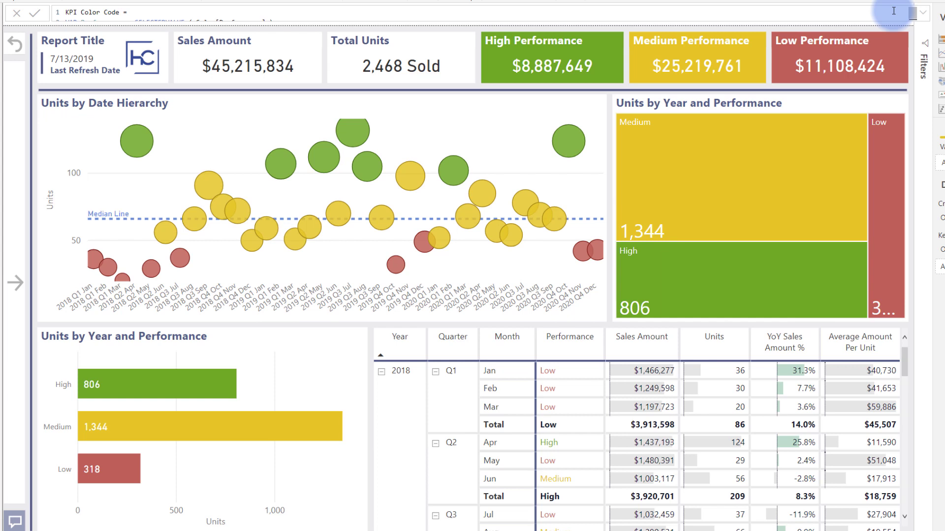
Step: Type 8 back into the line 5 hex code, restoring the High colour to #33AE81
click(922, 13)
click(591, 39)
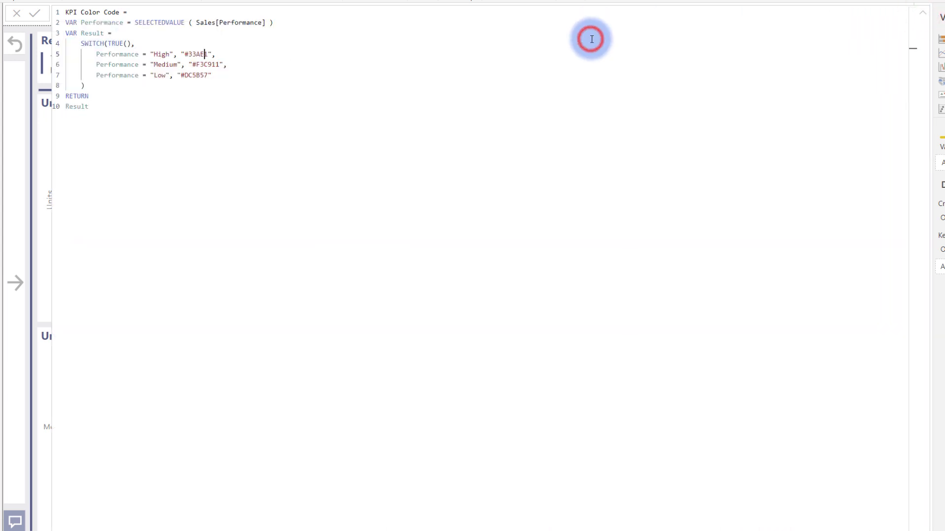
text(81)
click(922, 13)
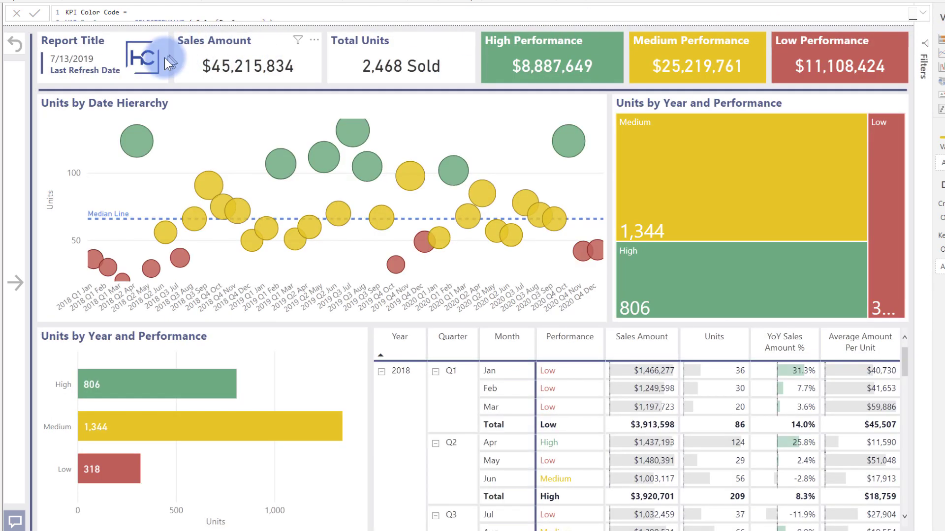
Step: Open conditional formatting for the Units by Date Hierarchy chart's default data colour
click(114, 102)
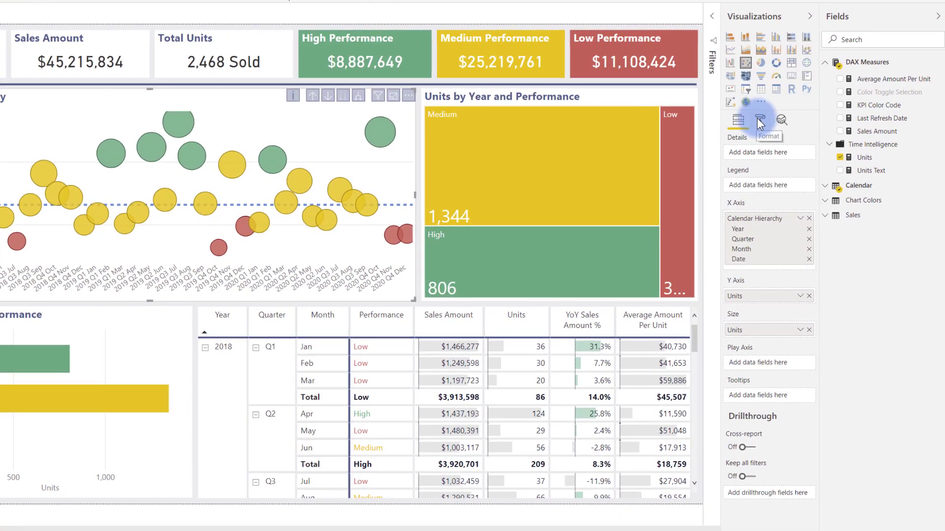
click(758, 120)
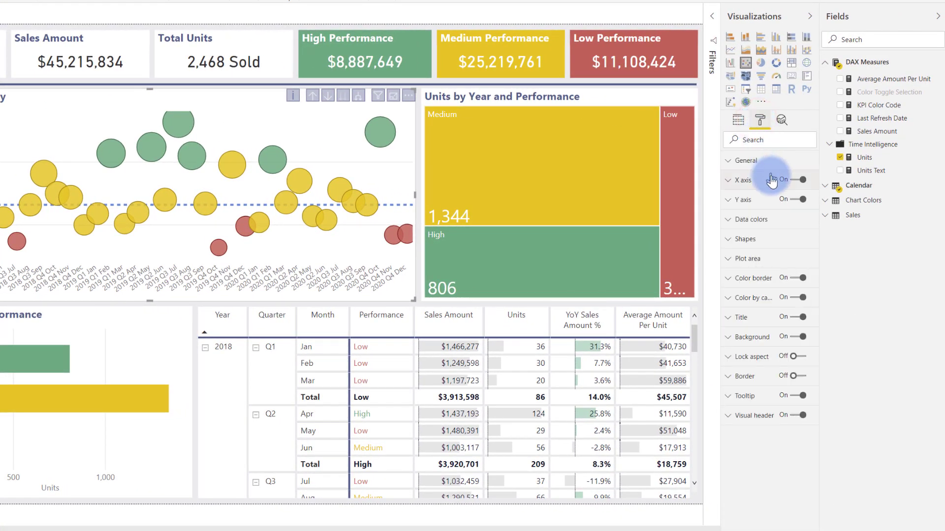
click(765, 215)
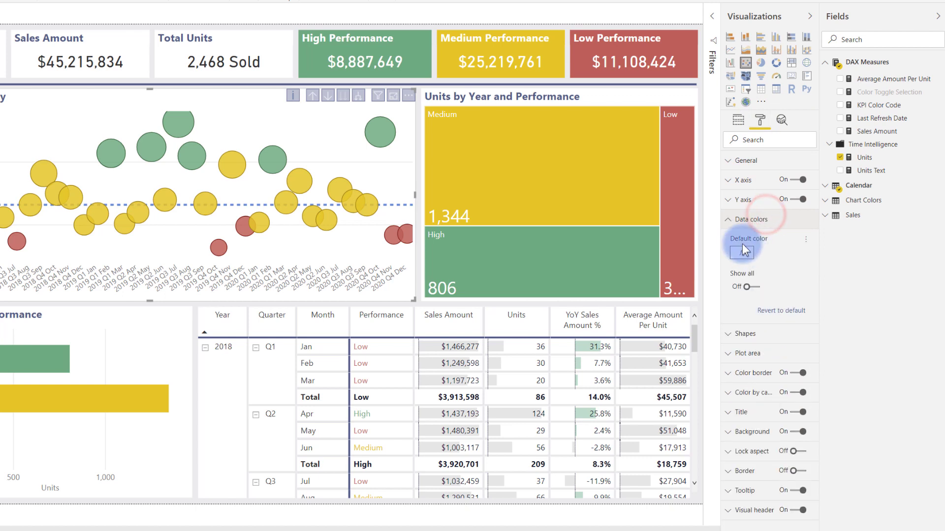
click(807, 245)
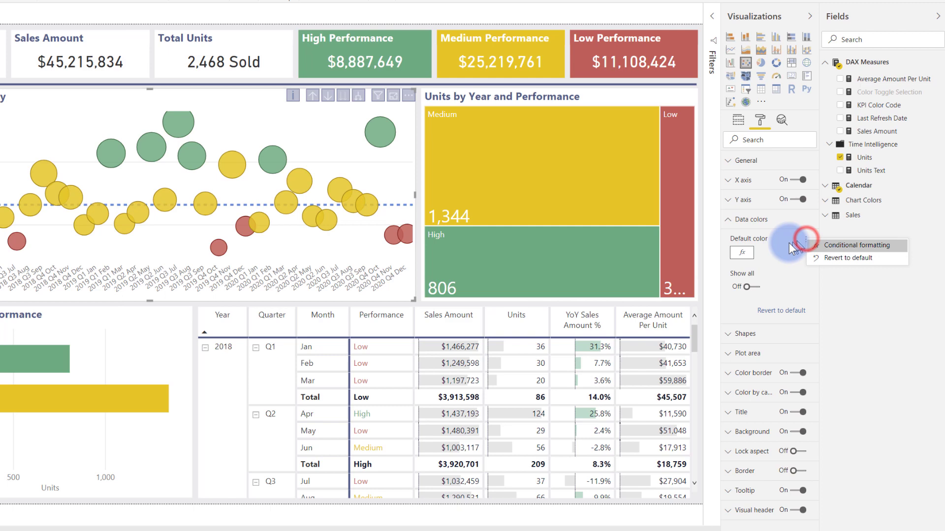
click(842, 246)
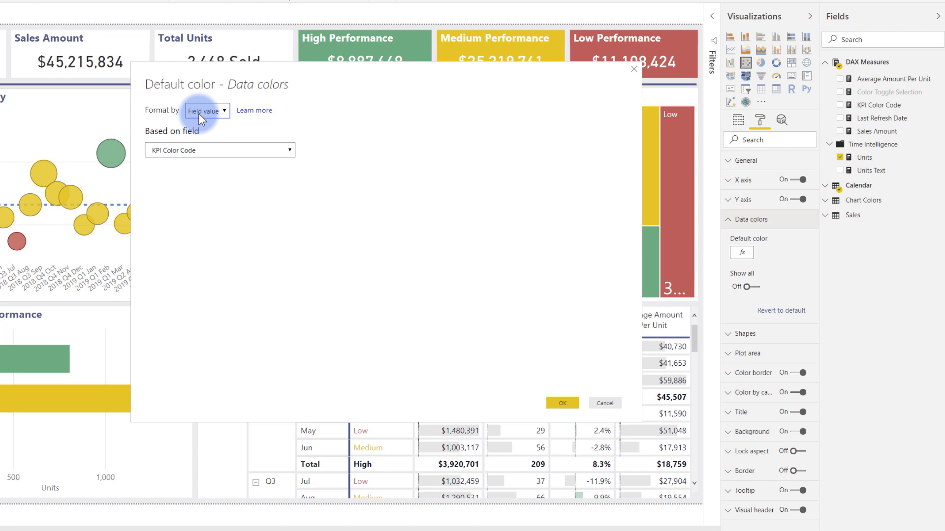
Step: Draft three colour rules, second yellow and third green, then switch Format by back to Field value
click(203, 133)
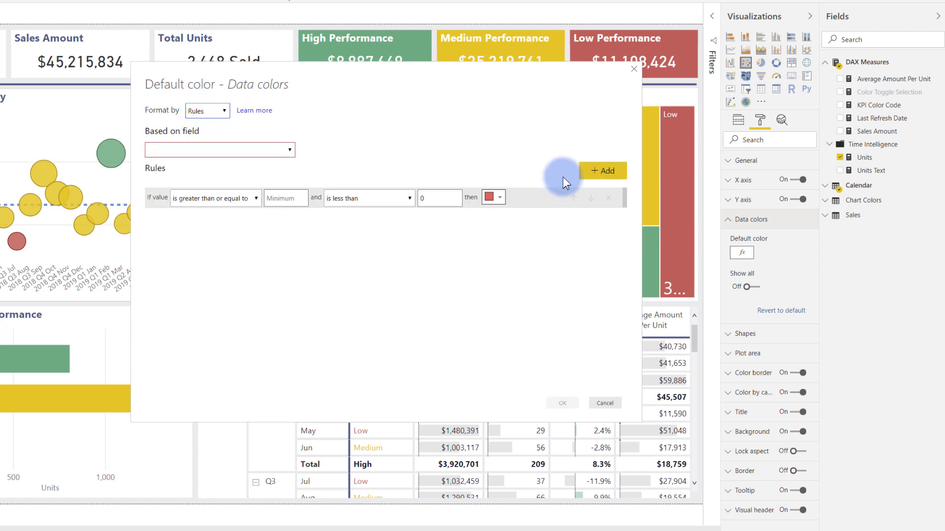
click(587, 171)
click(587, 171)
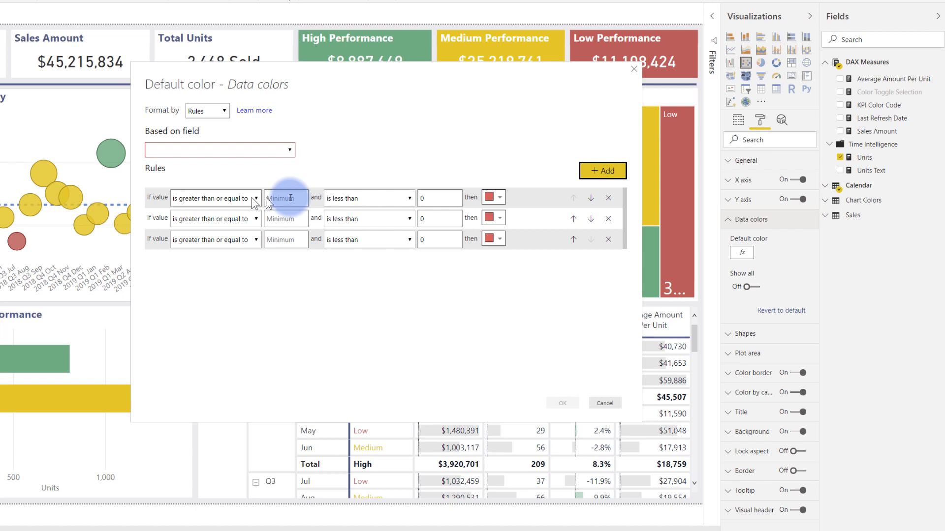
click(491, 219)
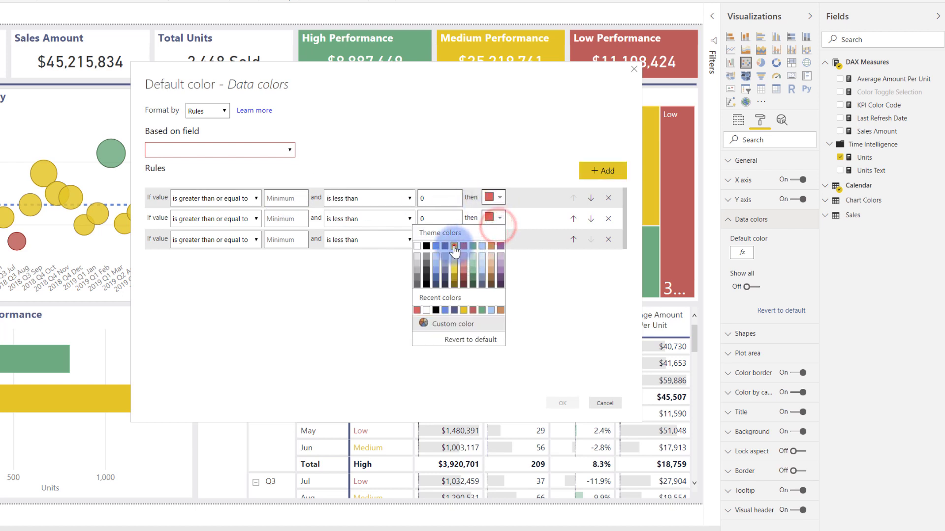
click(453, 245)
click(488, 245)
click(472, 267)
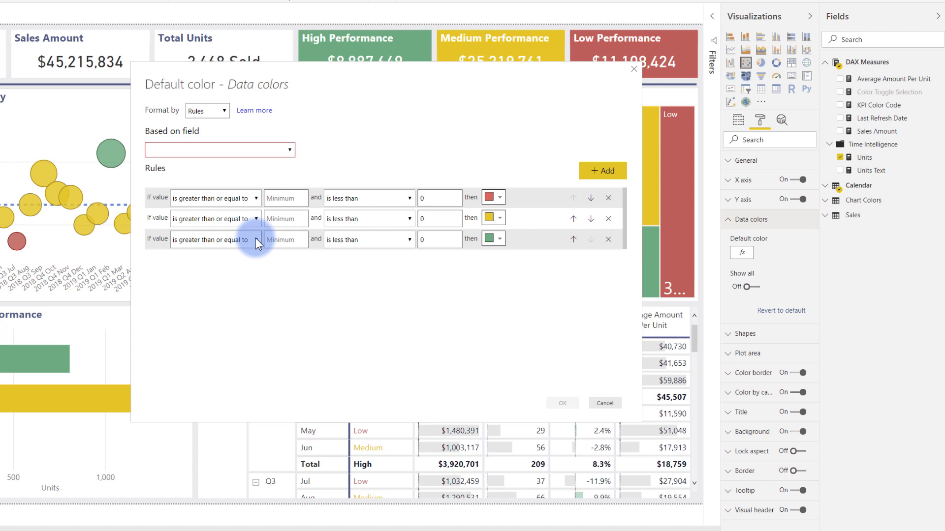
click(198, 116)
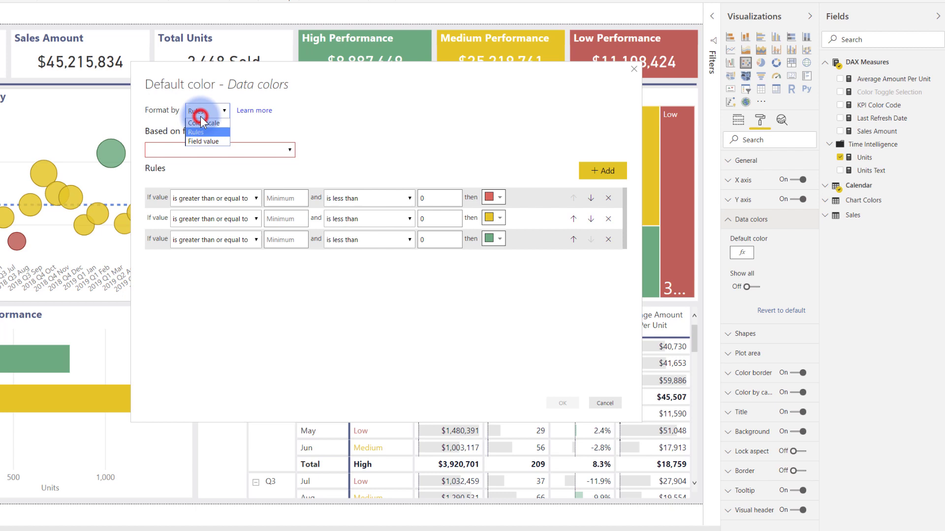
click(198, 144)
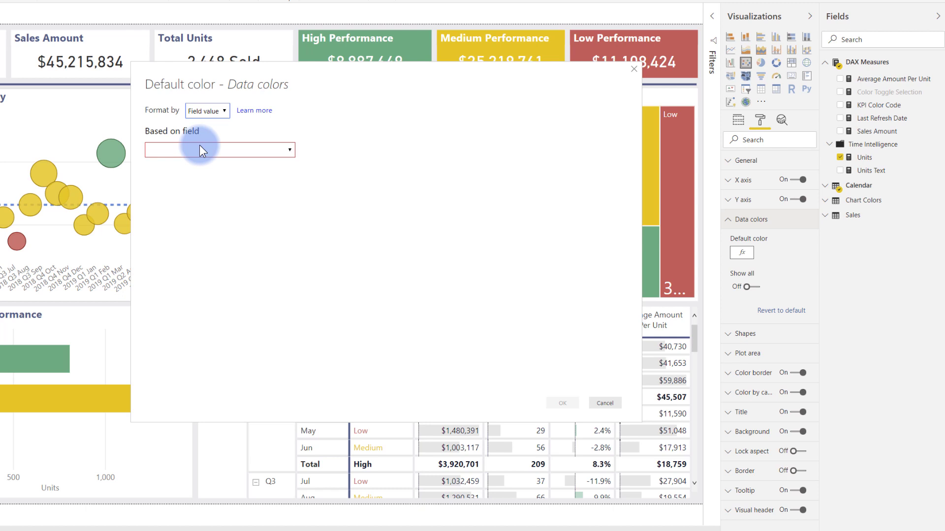
Step: Close the dialog, review the Units by Year and Performance treemap's advanced colour formatting, then cancel
click(632, 69)
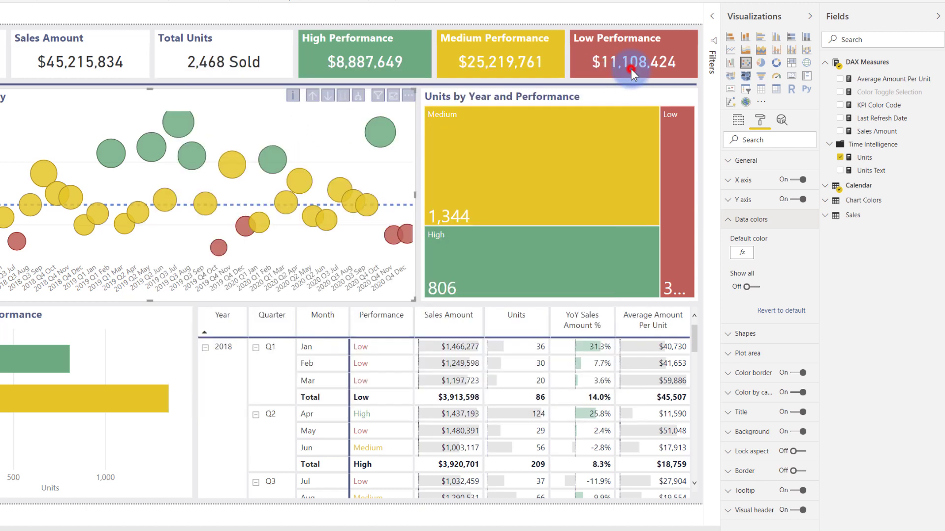
click(523, 99)
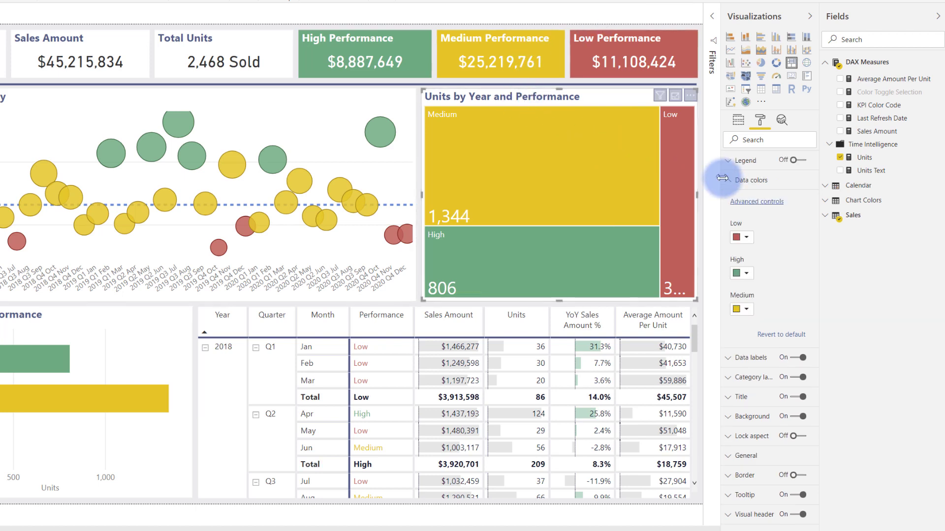
click(743, 201)
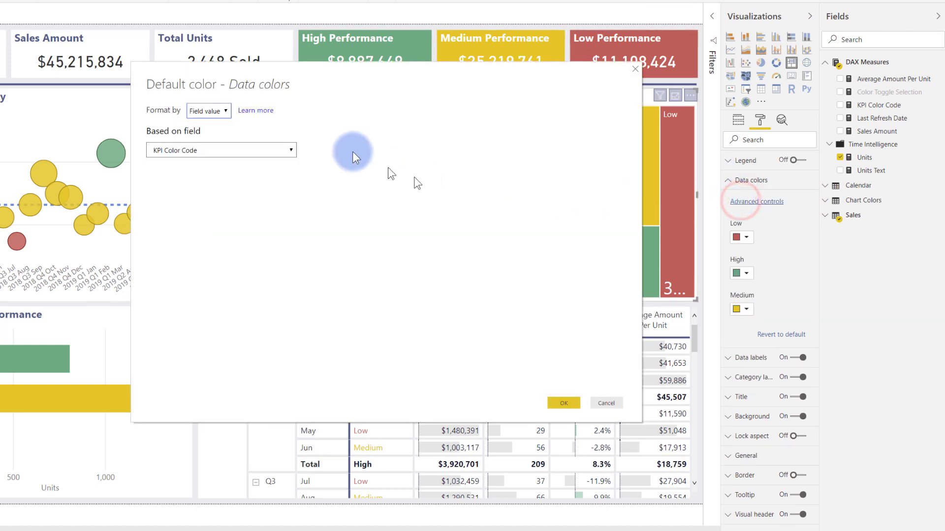
click(598, 399)
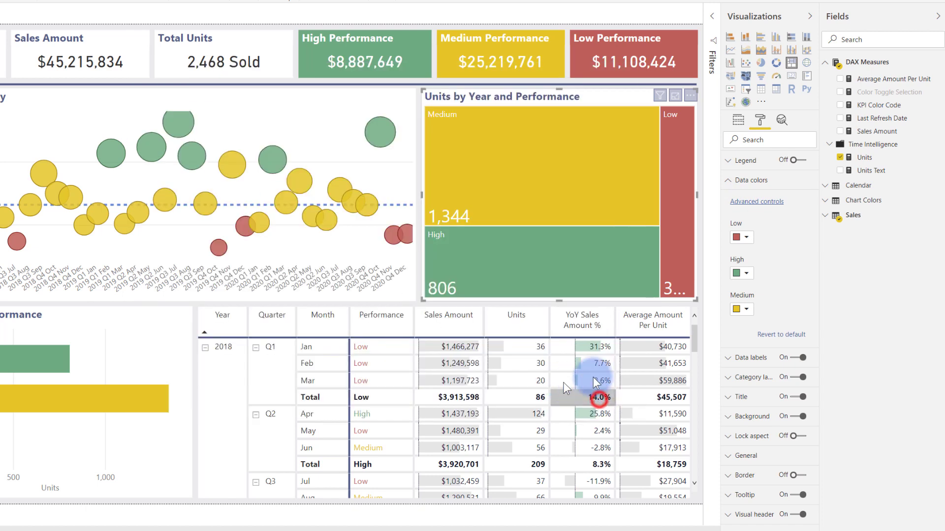
Step: Review the matrix's Performance font colour conditional formatting in the field wells, then cancel
click(695, 340)
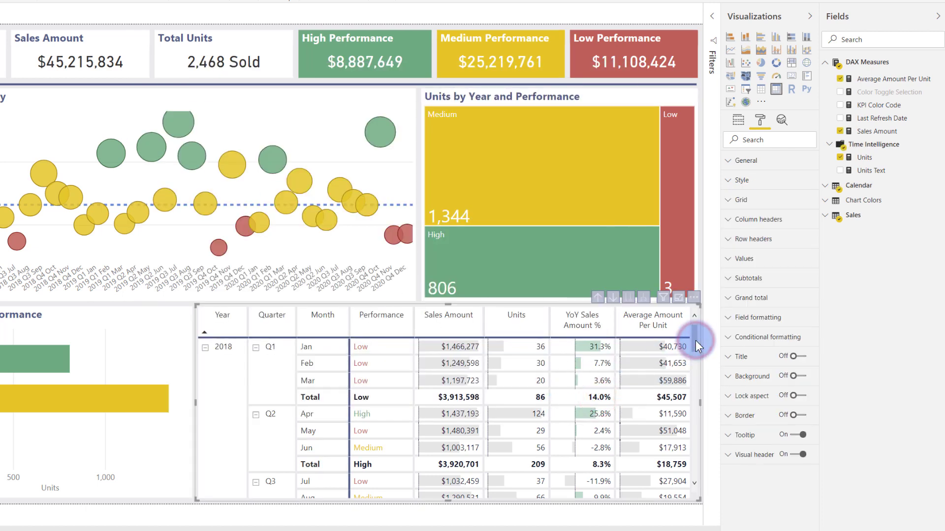
click(738, 120)
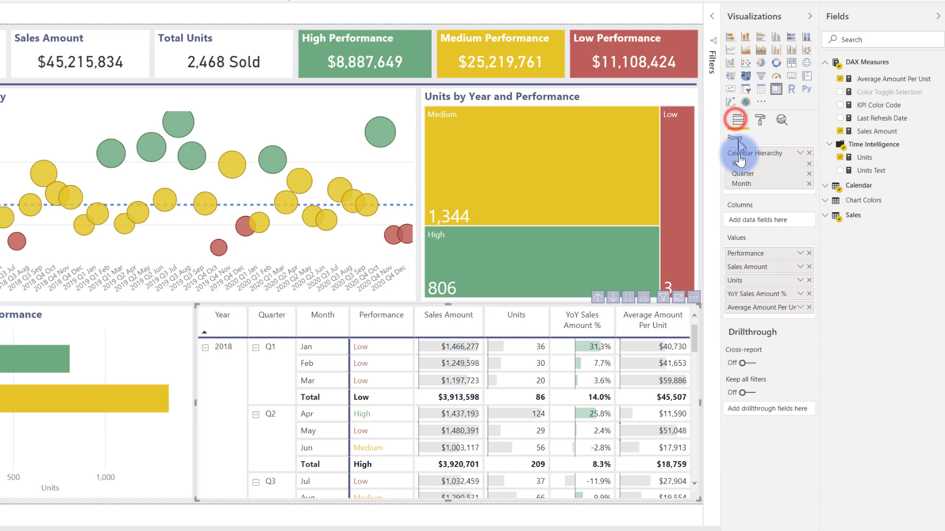
click(799, 253)
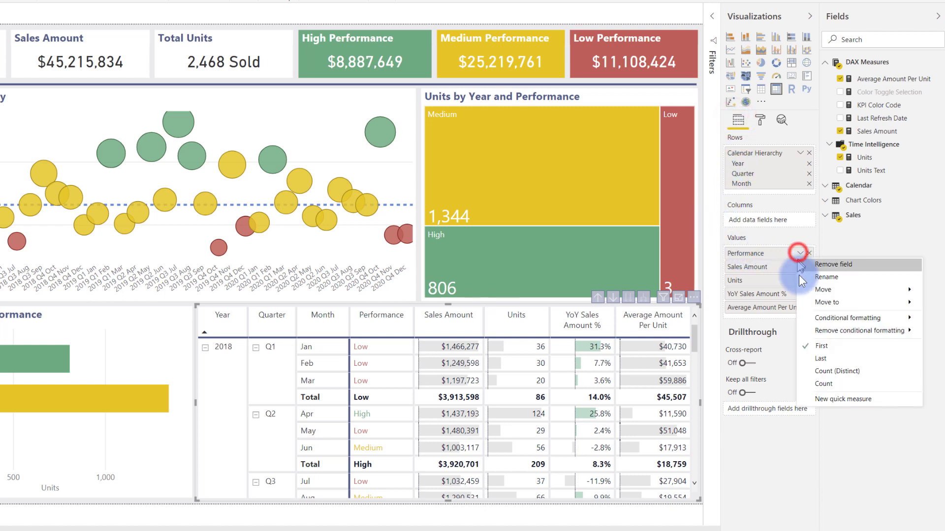
mouse_move(831, 315)
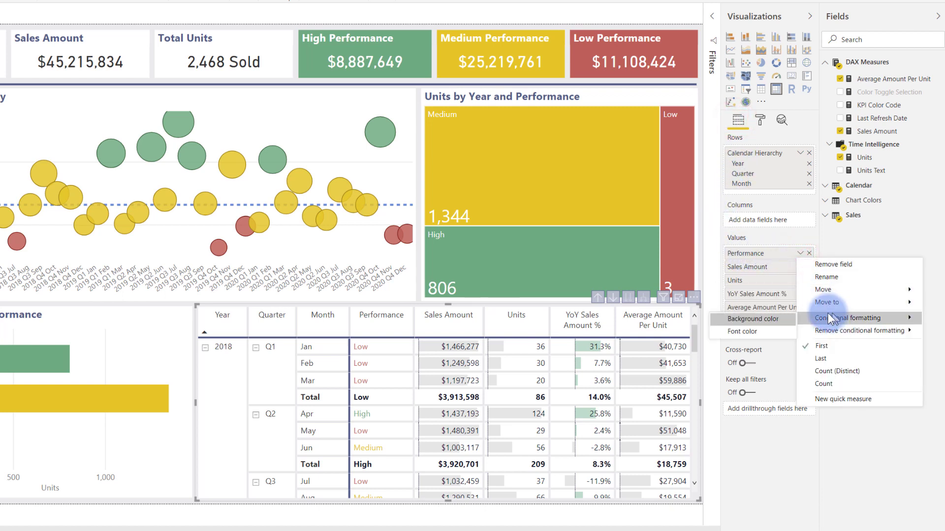
click(741, 336)
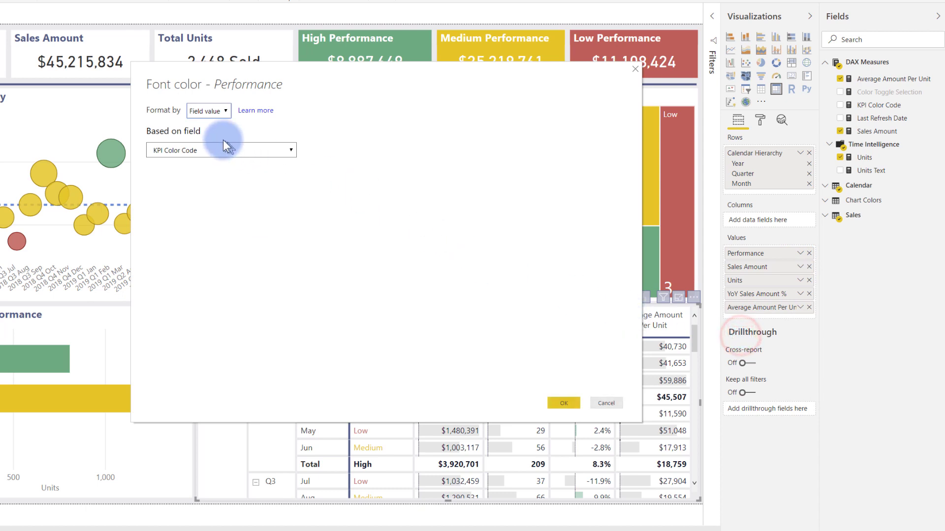
click(622, 402)
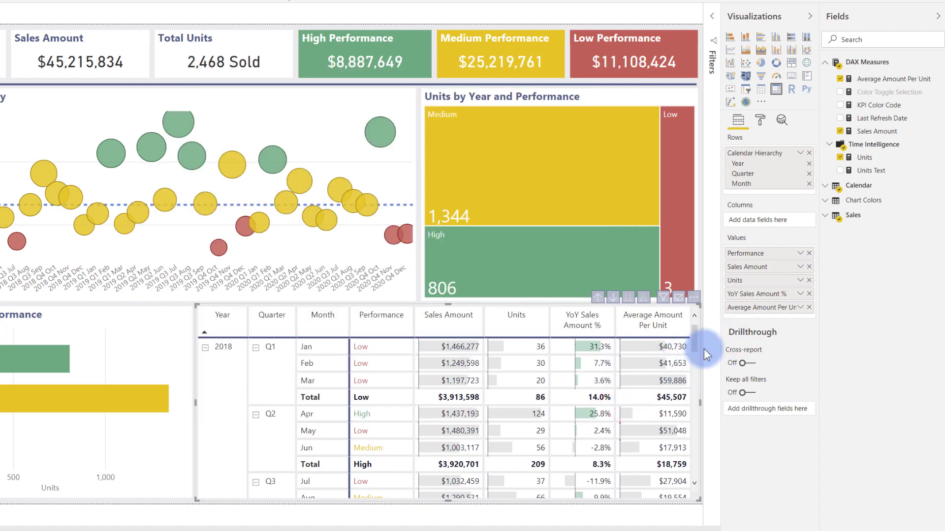